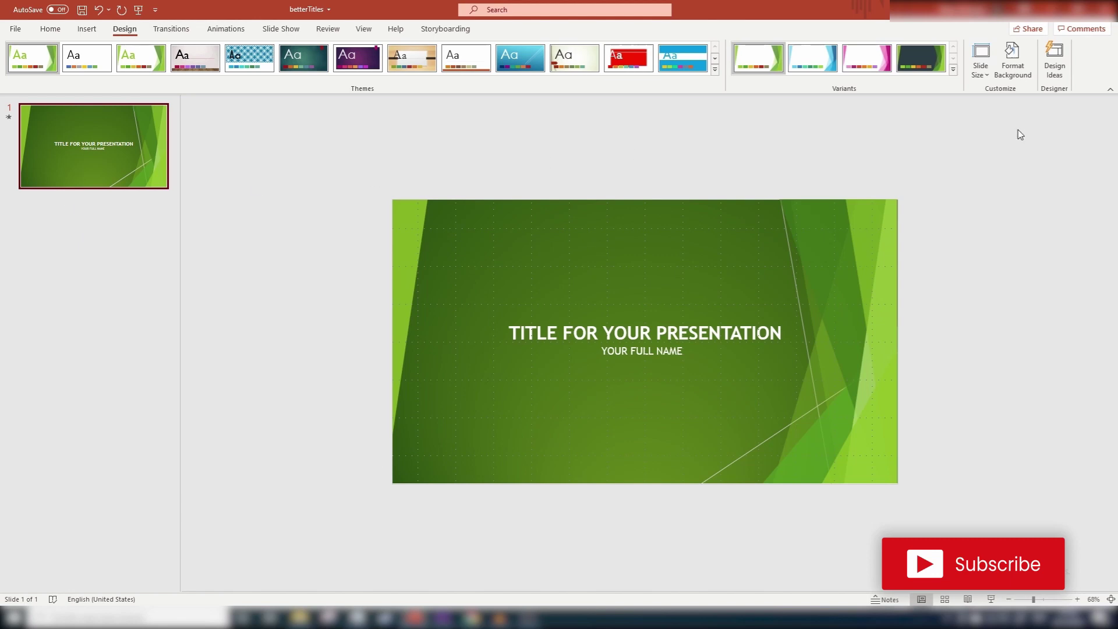
# Open Format Background and check the 100% gradient stop's colour, Dark Green, Accent 2, Darker 50%
pyautogui.click(1017, 69)
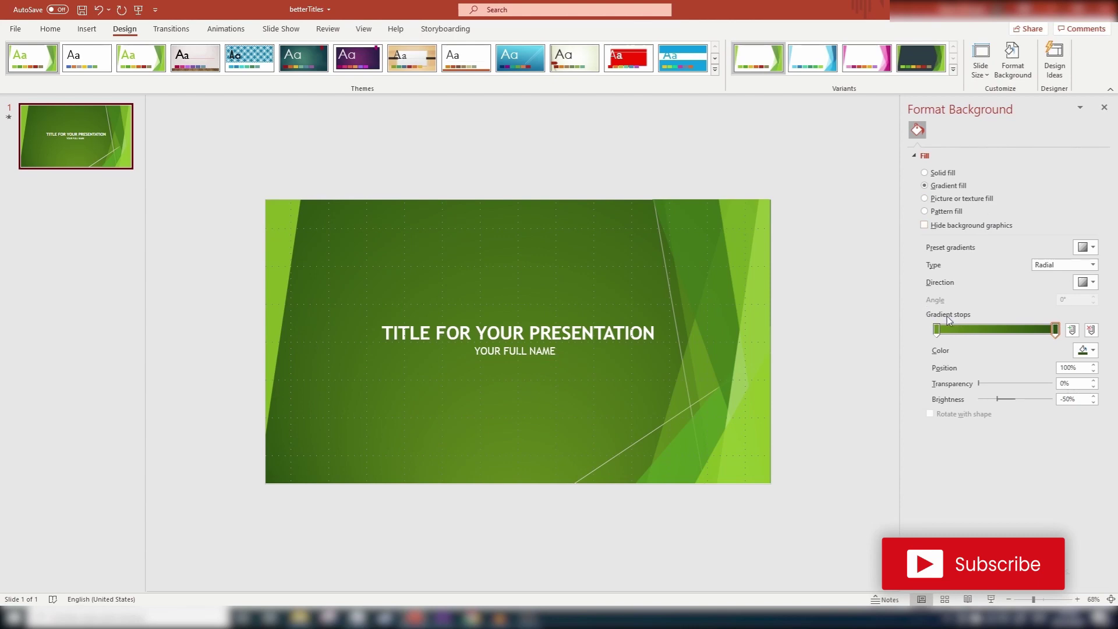
pyautogui.click(1056, 331)
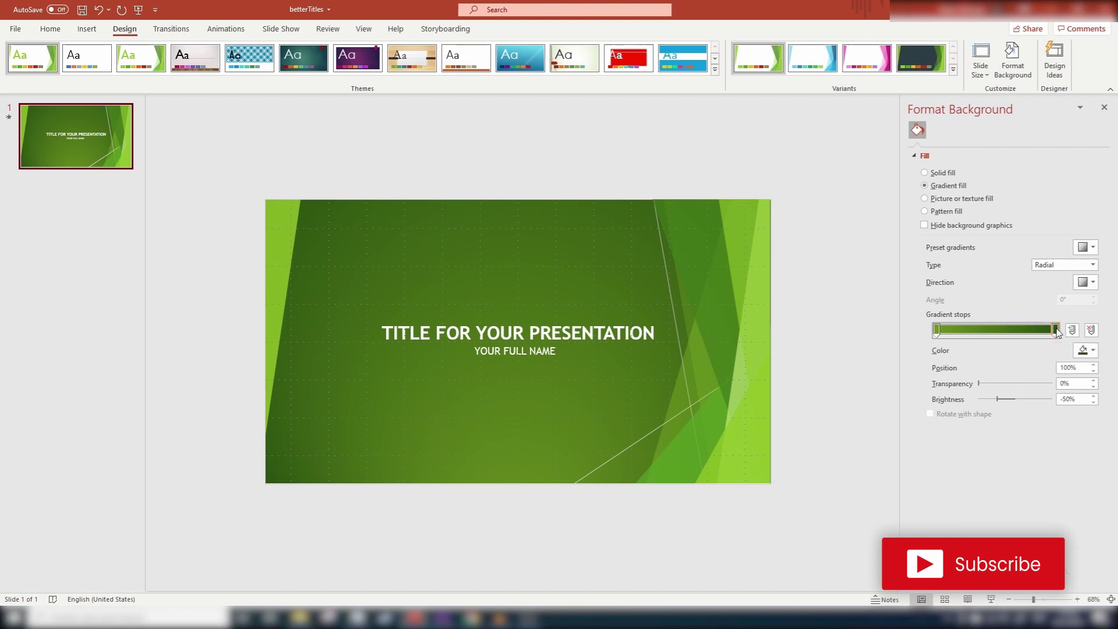
pyautogui.click(1095, 350)
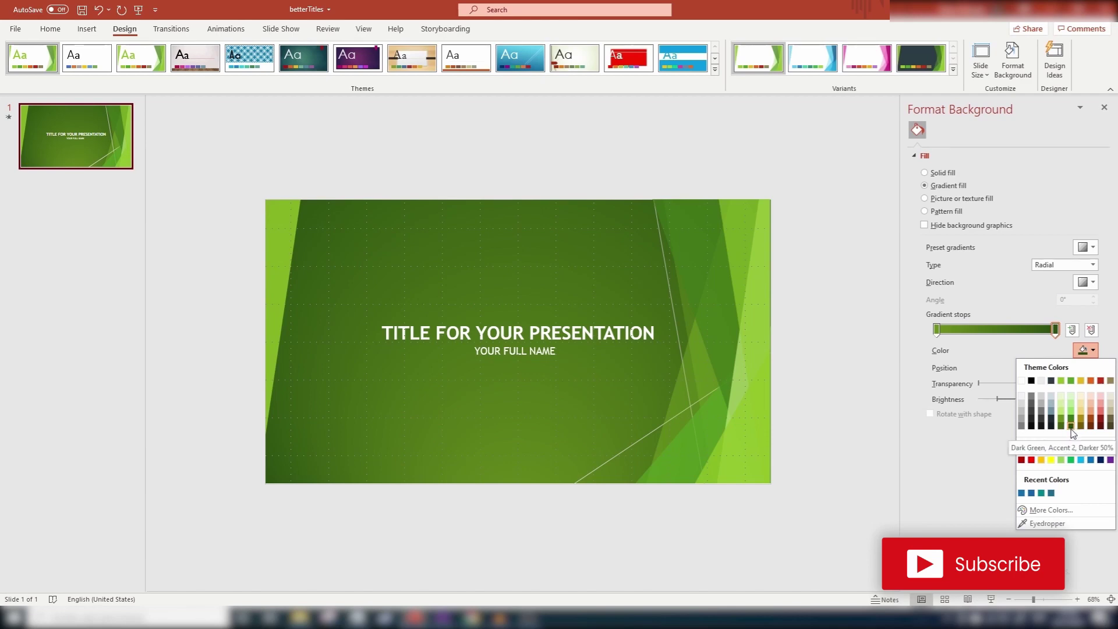
pyautogui.click(936, 480)
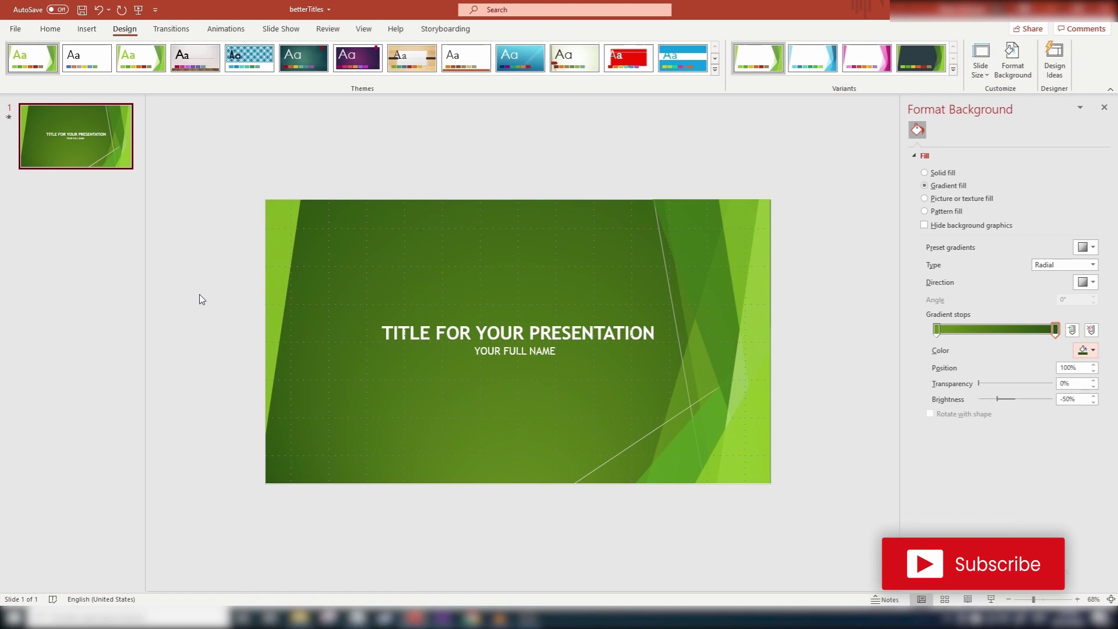
# Duplicate slide 1 and hide the copy's background graphics, leaving only the radial green gradient
pyautogui.rightClick(66, 132)
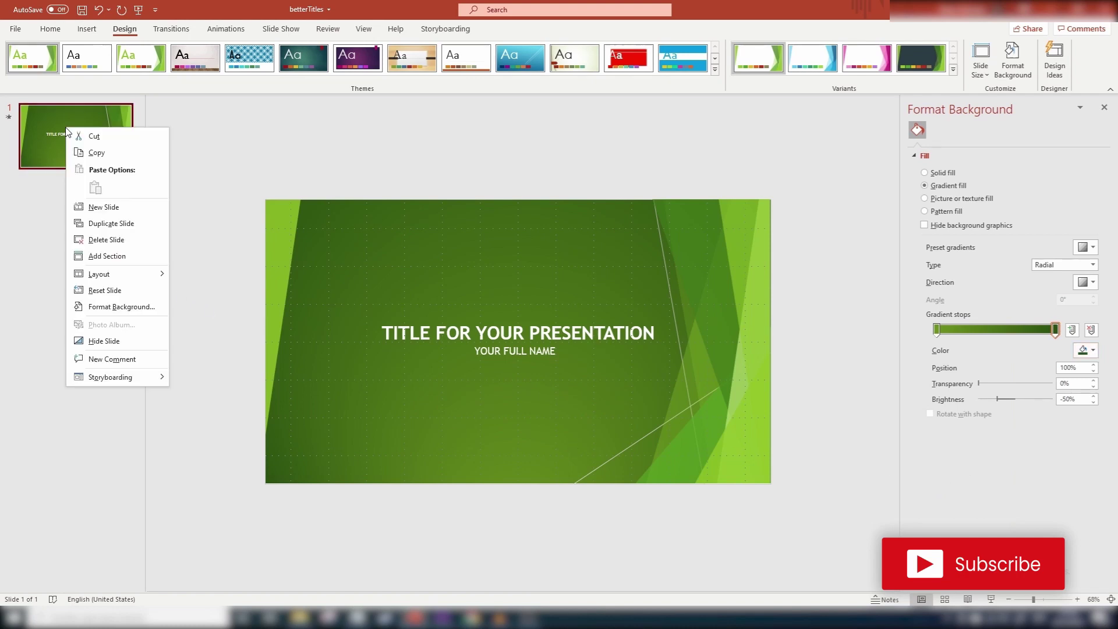
pyautogui.click(116, 226)
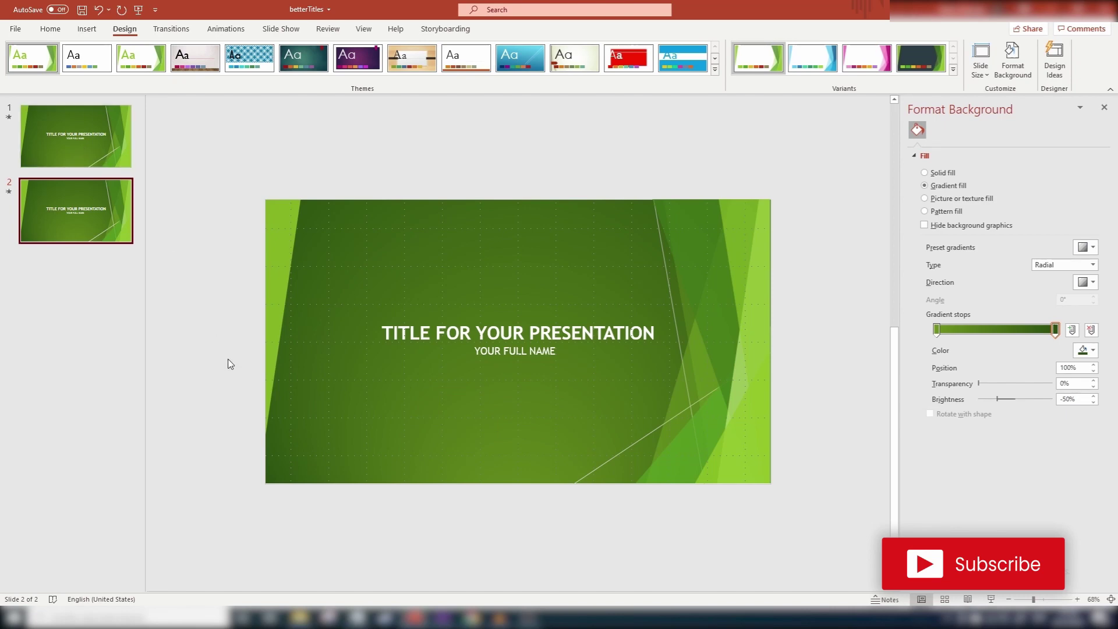
pyautogui.click(936, 330)
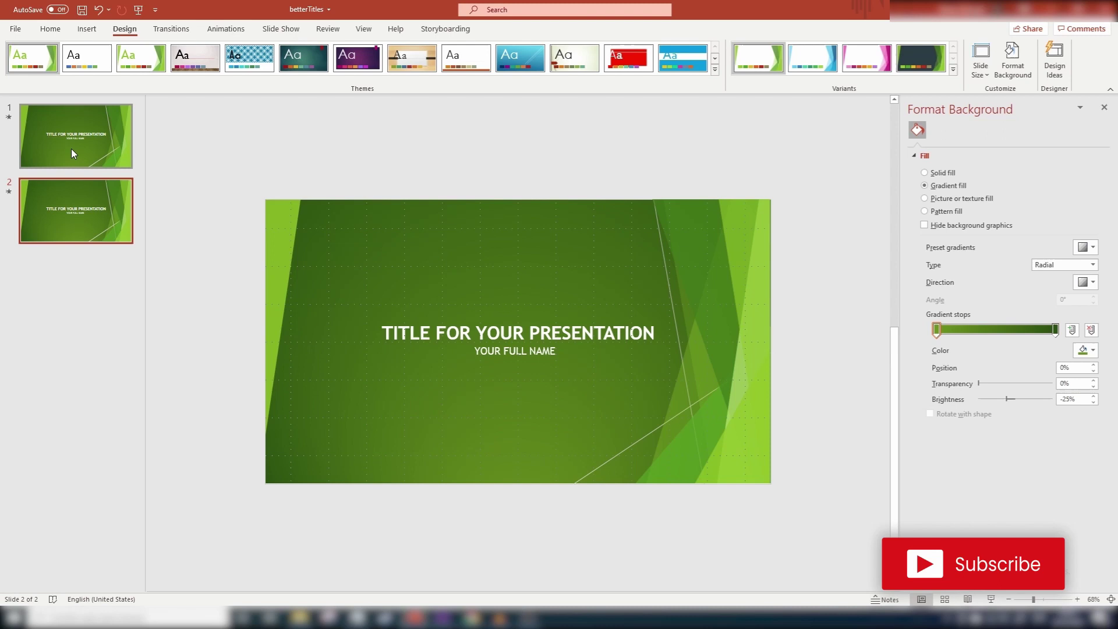
pyautogui.click(925, 226)
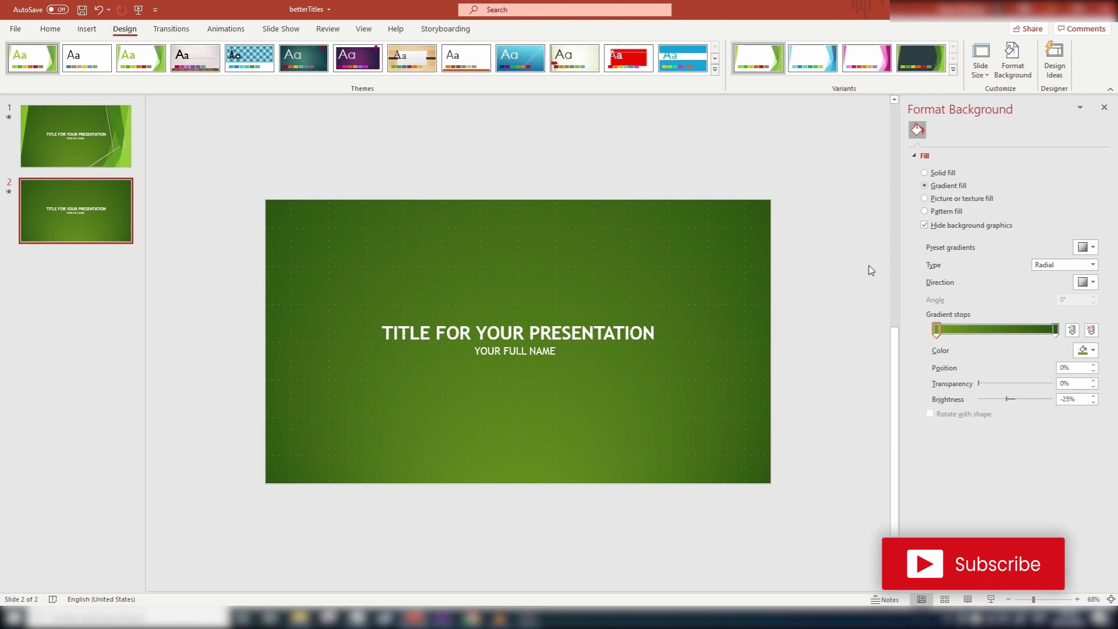
# Change slide 2's background from the radial gradient to a solid dark green fill
pyautogui.click(924, 173)
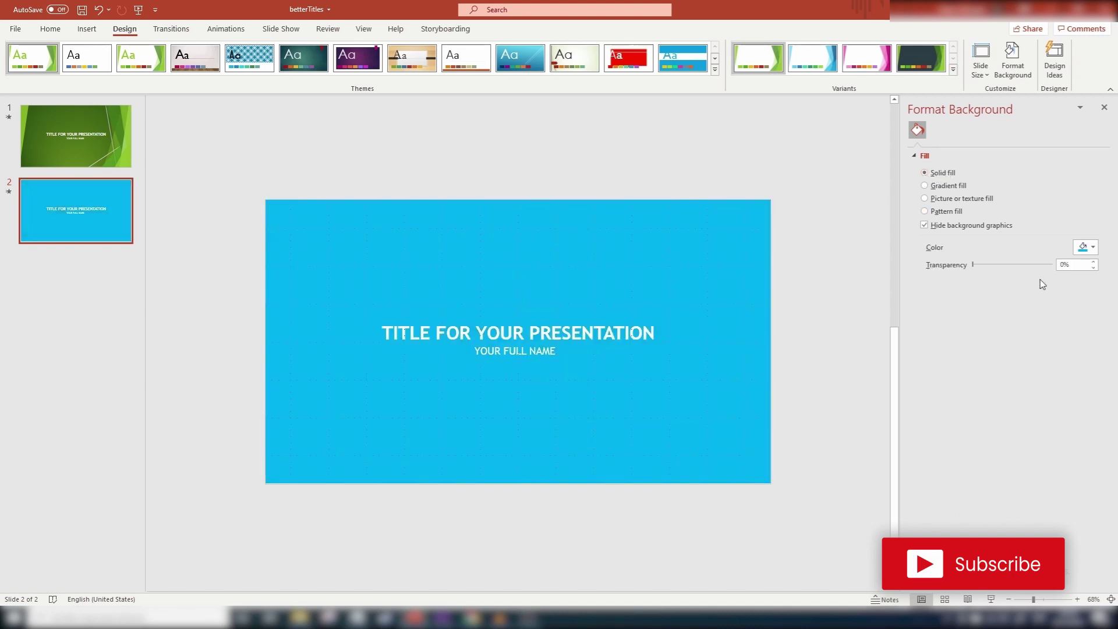
pyautogui.click(1091, 250)
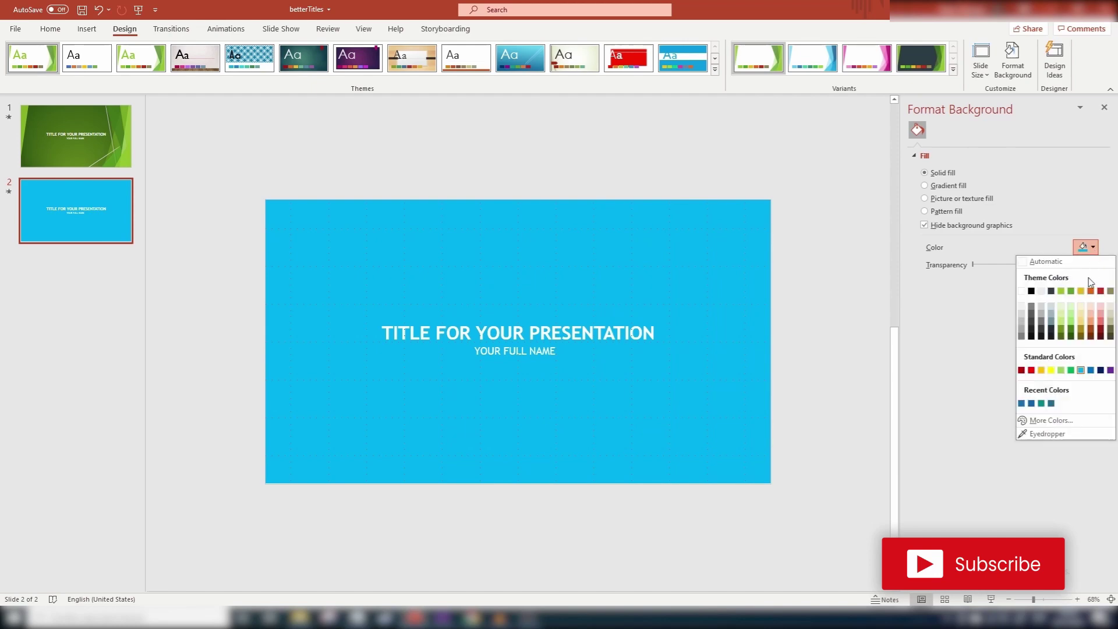
pyautogui.click(1071, 335)
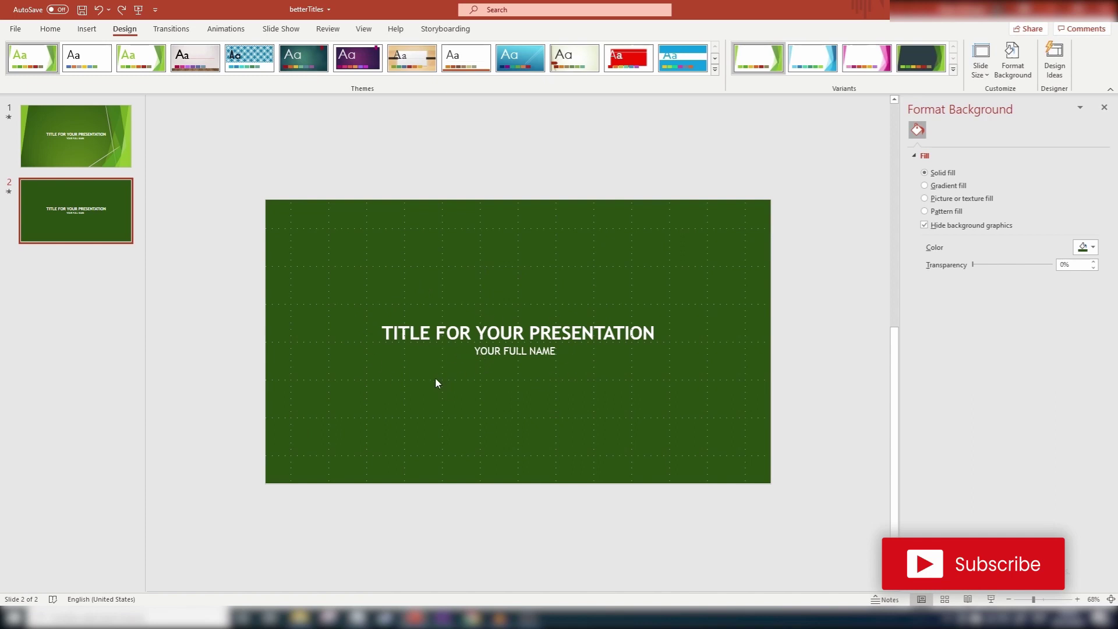
# Narrow the title and 'YOUR FULL NAME' subtitle boxes from both sides to share a left edge
pyautogui.click(362, 345)
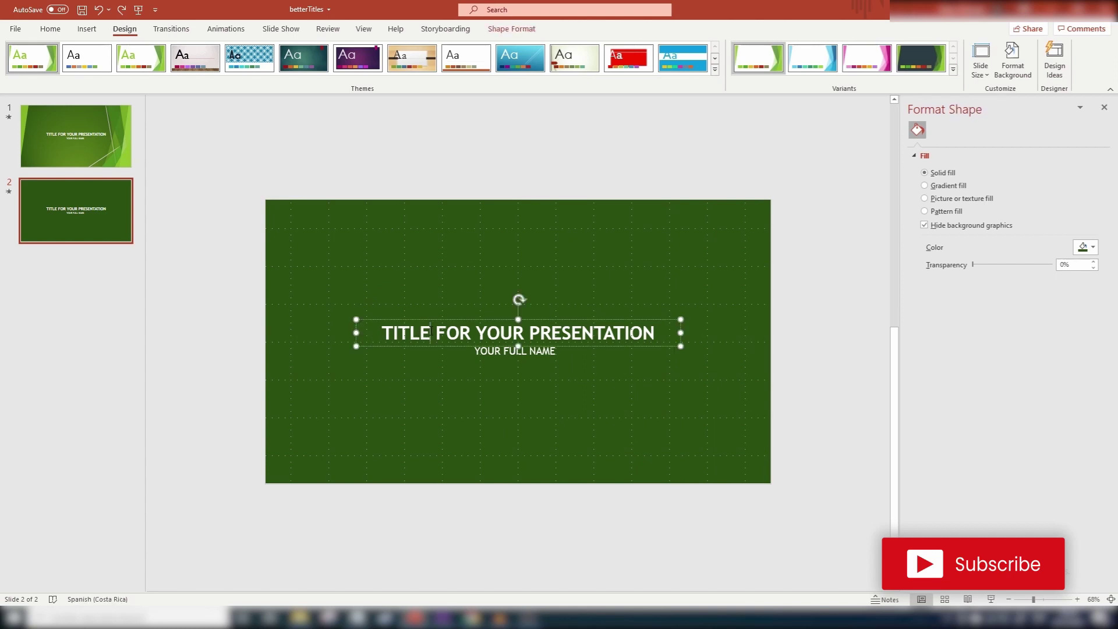
pyautogui.moveTo(354, 333); pyautogui.dragTo(365, 332)
pyautogui.moveTo(681, 332); pyautogui.dragTo(652, 333)
pyautogui.click(543, 352)
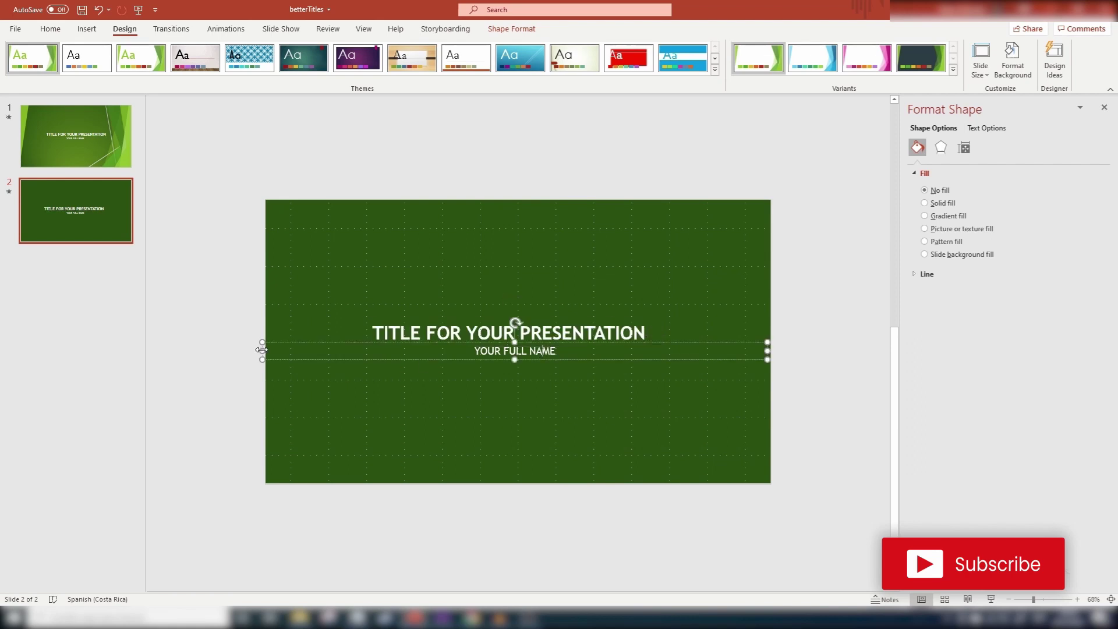
pyautogui.moveTo(257, 347); pyautogui.dragTo(365, 356)
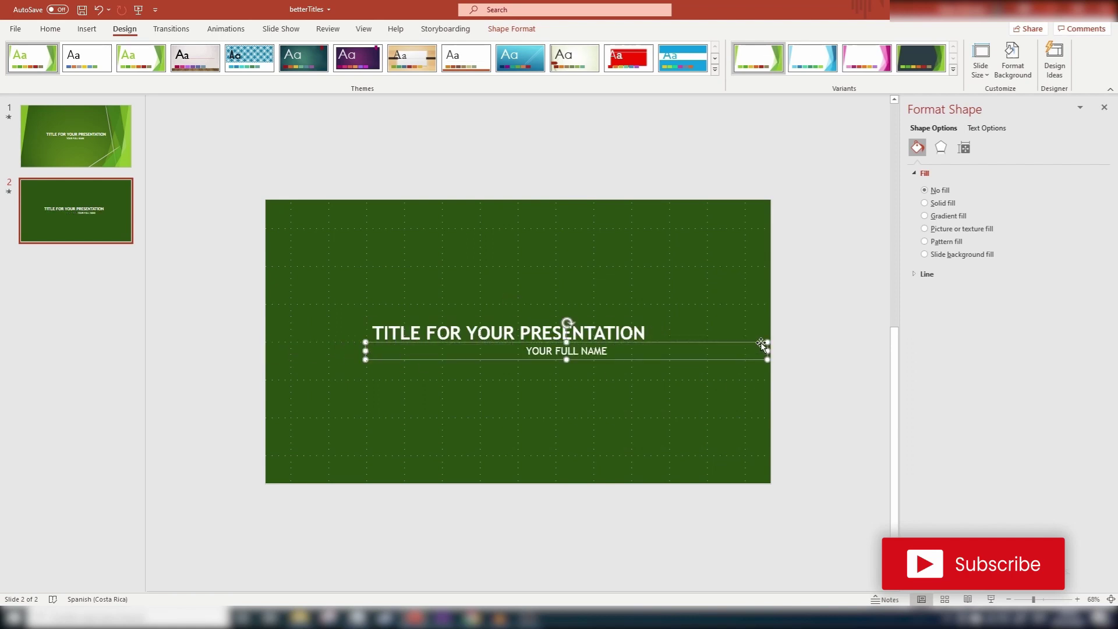
pyautogui.moveTo(768, 352); pyautogui.dragTo(461, 356)
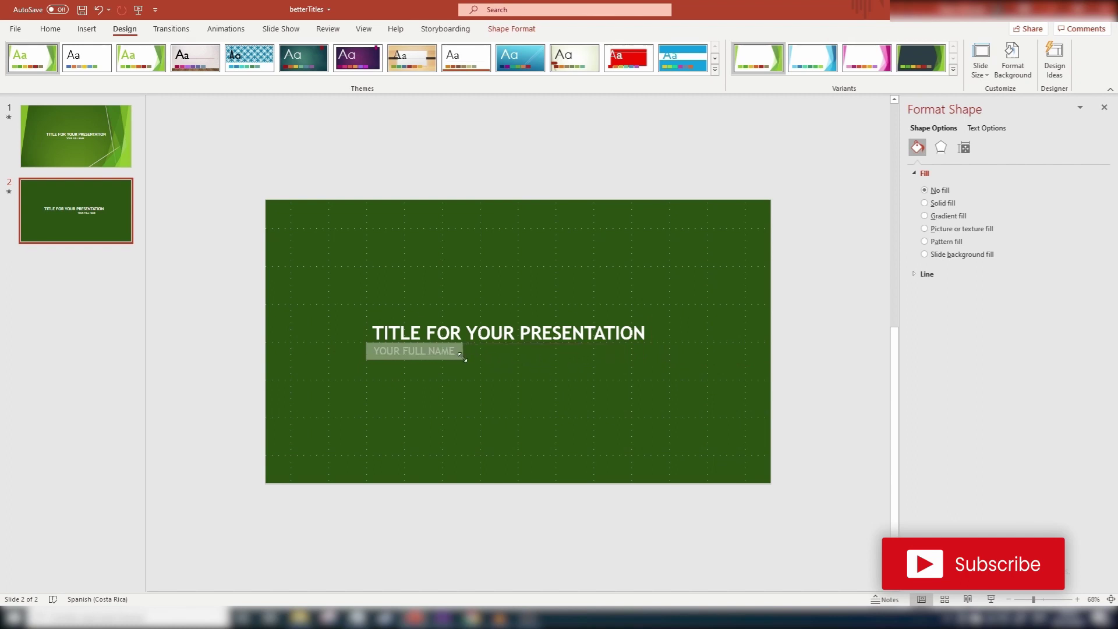
pyautogui.click(463, 390)
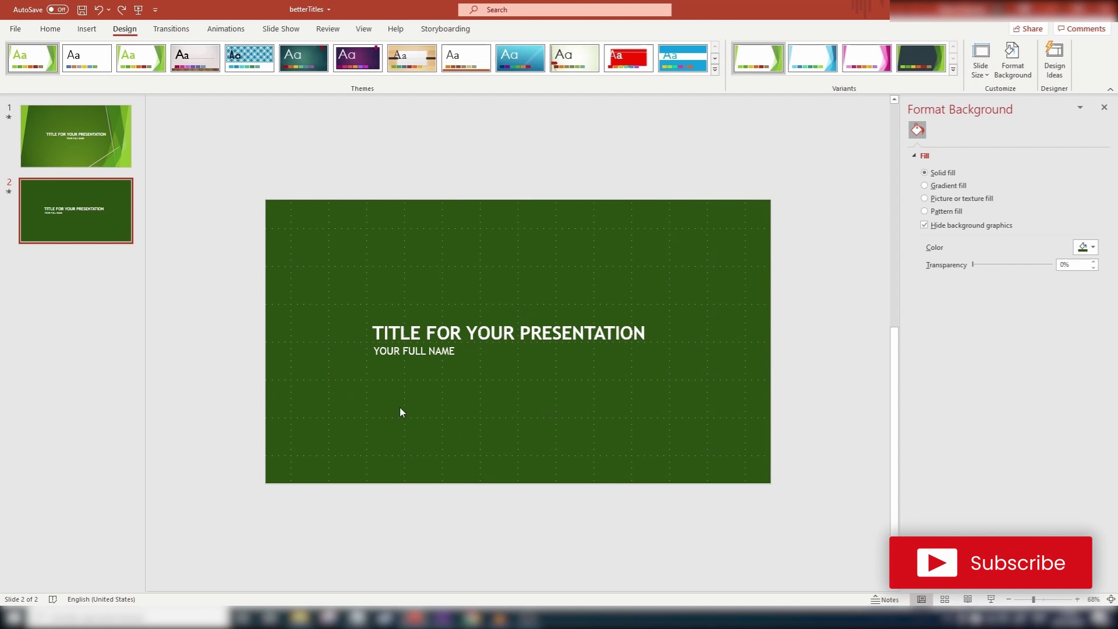
# Delete the copied Bounce entrance animations from slide 2's title and subtitle
pyautogui.moveTo(836, 265); pyautogui.dragTo(197, 414)
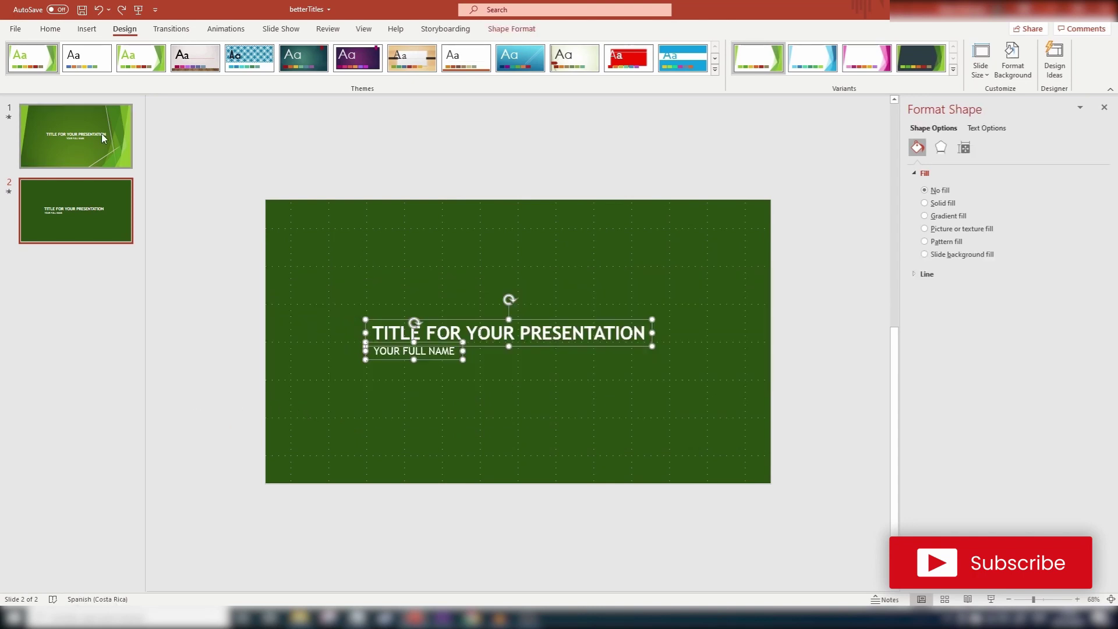
pyautogui.click(226, 29)
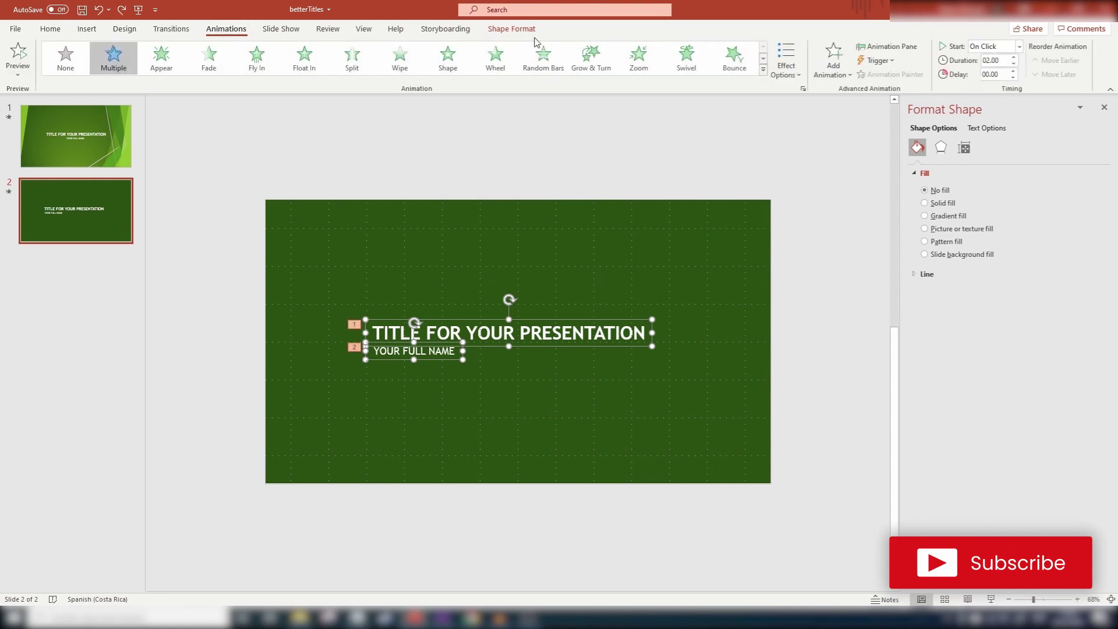
pyautogui.click(886, 48)
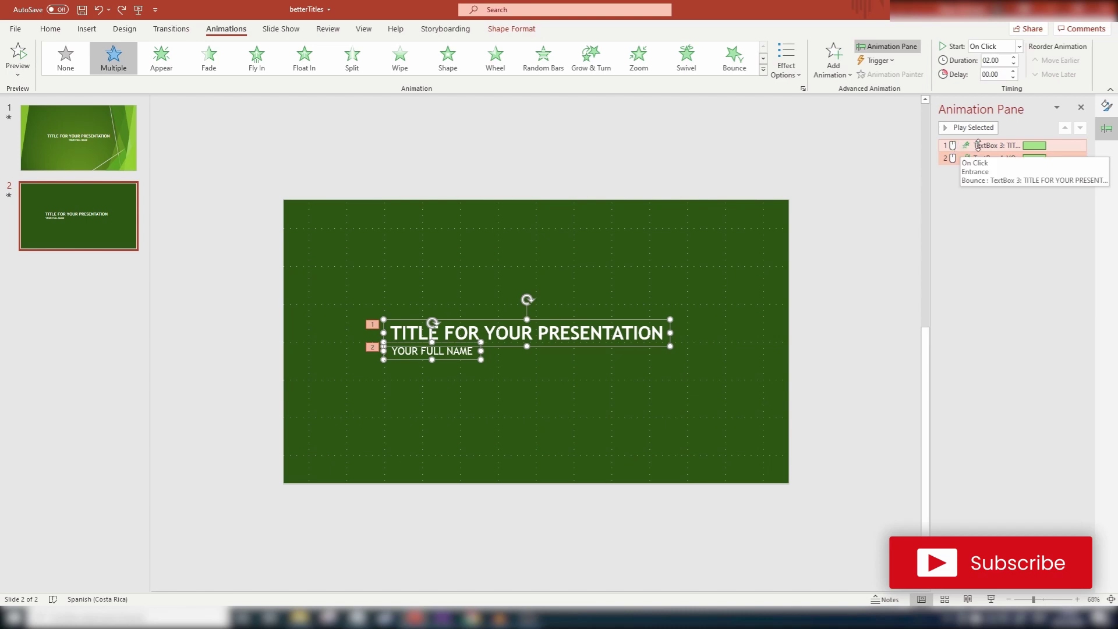
pyautogui.press('Escape')
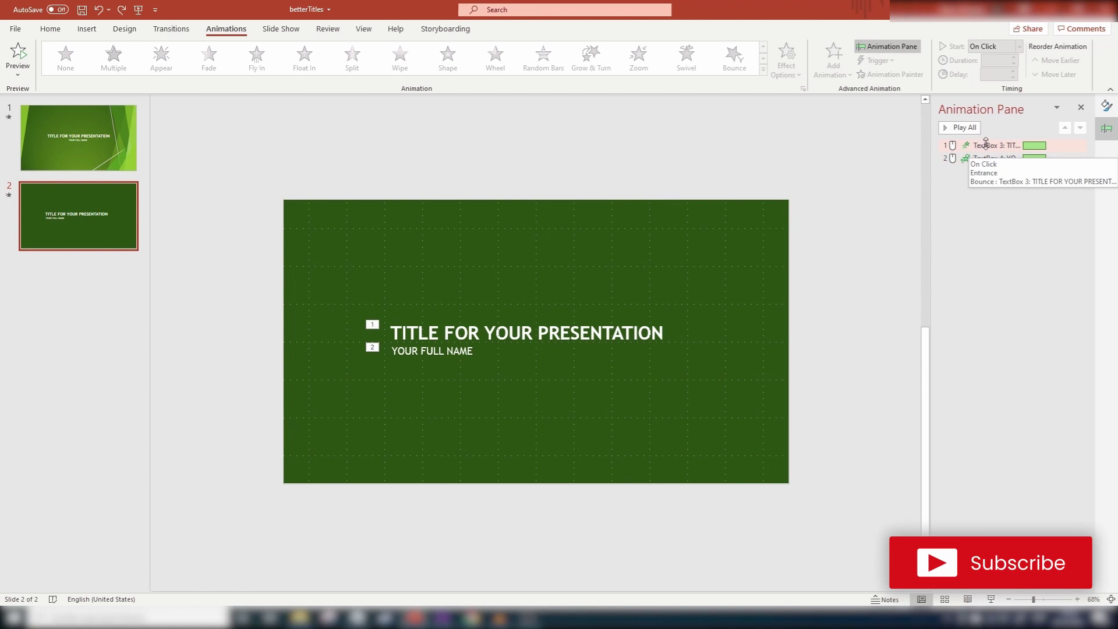
pyautogui.click(985, 144)
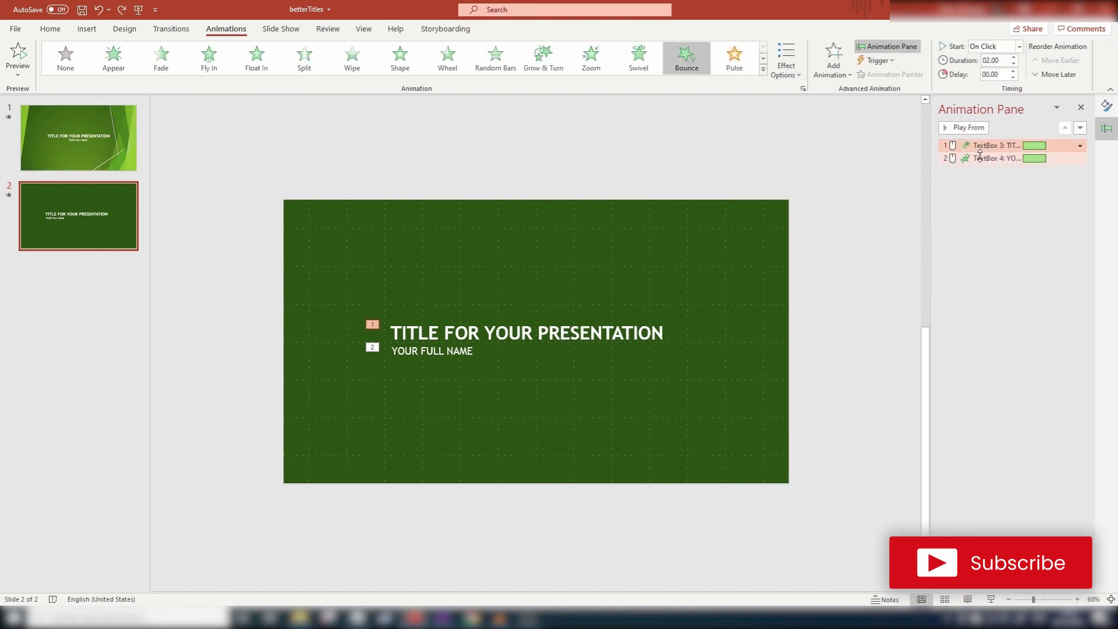
pyautogui.keyDown('shift'); pyautogui.click(999, 158); pyautogui.keyUp('shift')
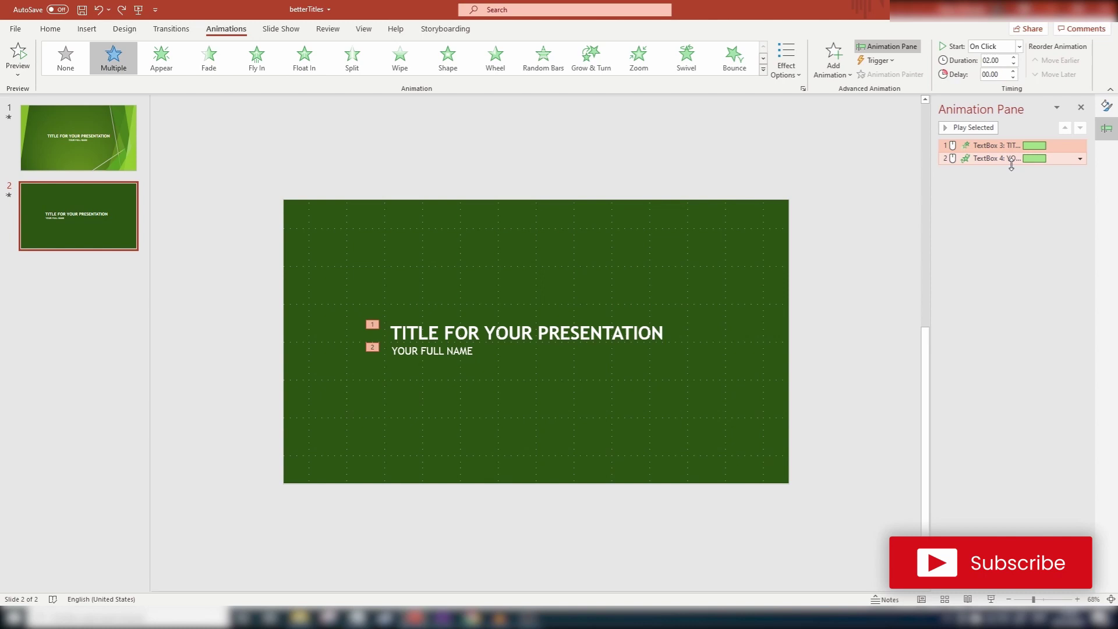
pyautogui.press('Delete')
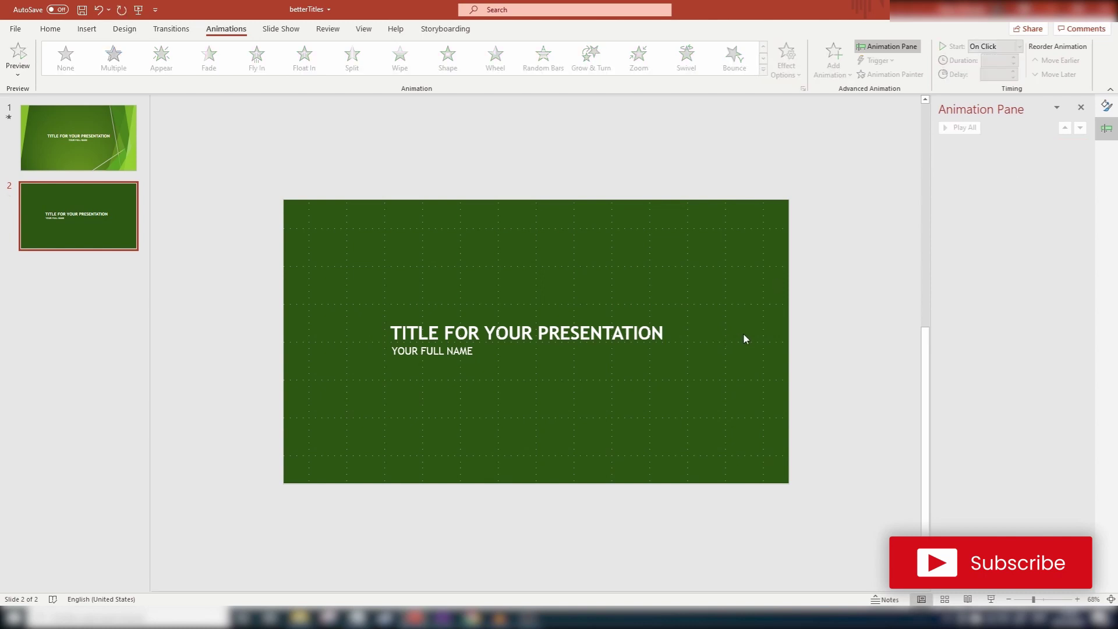
pyautogui.click(87, 28)
# Draw a thin rectangle bar just left of the title and subtitle
pyautogui.click(185, 67)
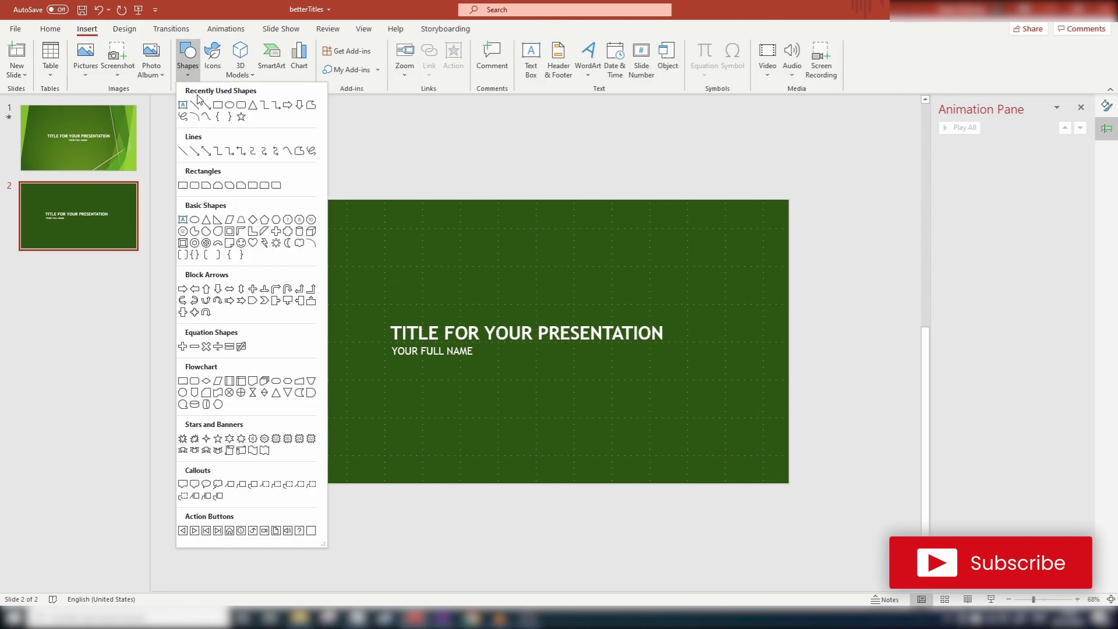
pyautogui.click(217, 106)
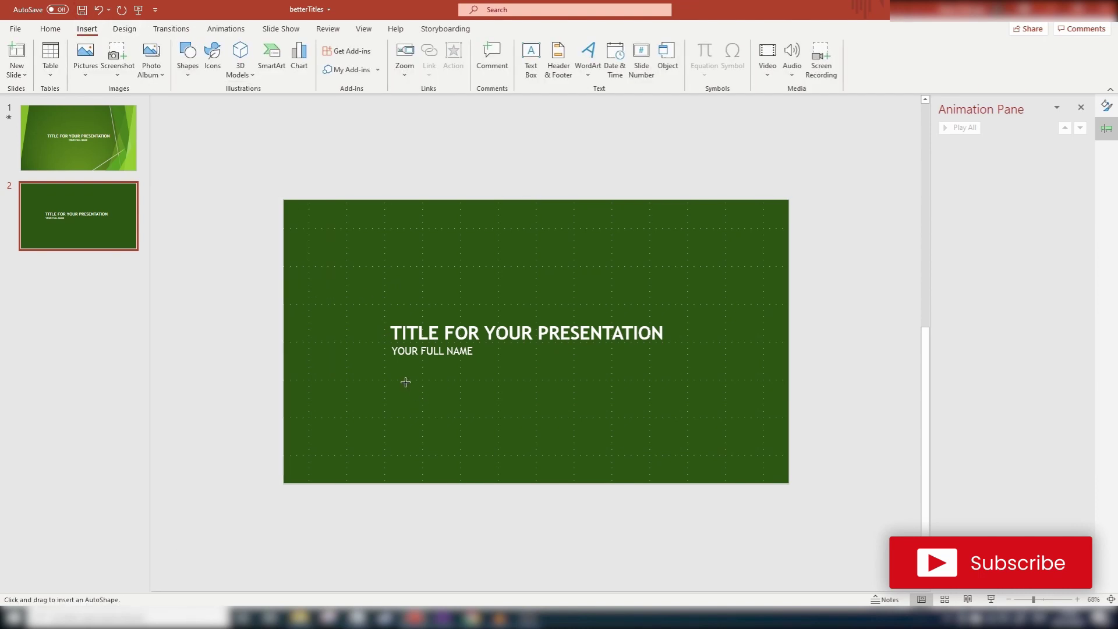
pyautogui.moveTo(379, 326); pyautogui.dragTo(384, 359)
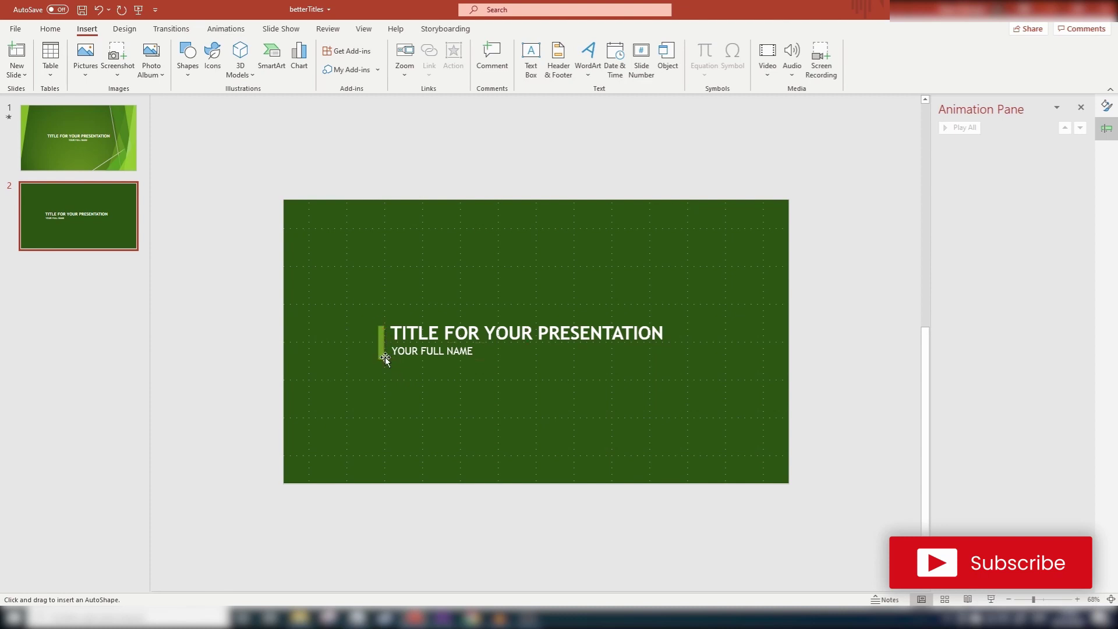
pyautogui.click(429, 376)
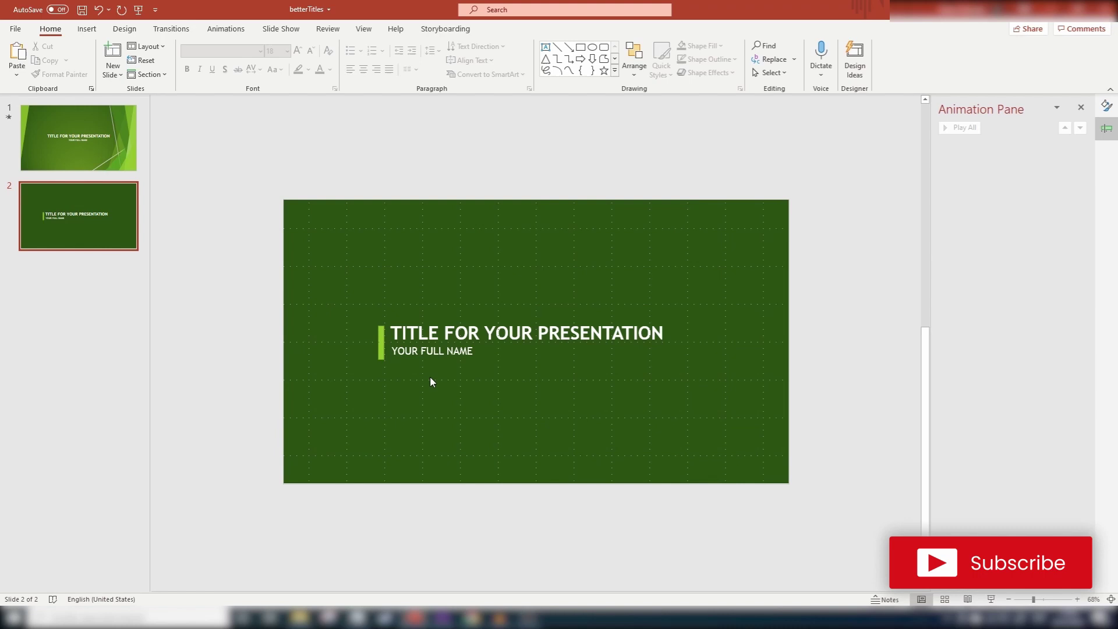
# Fill the bar gold-yellow and remove its outline
pyautogui.click(384, 357)
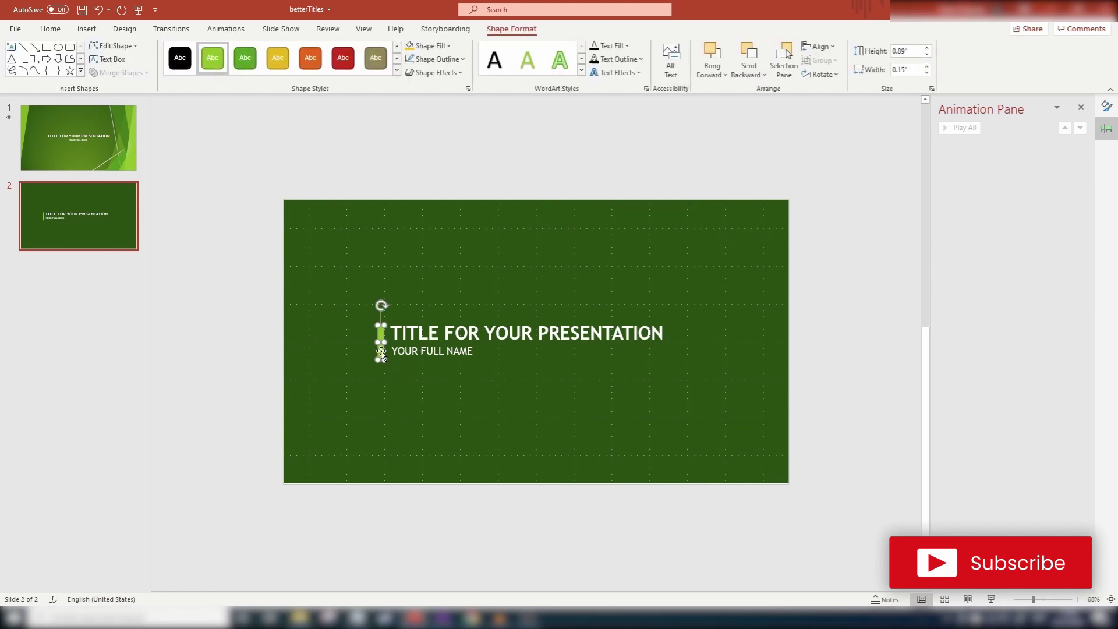
pyautogui.click(450, 46)
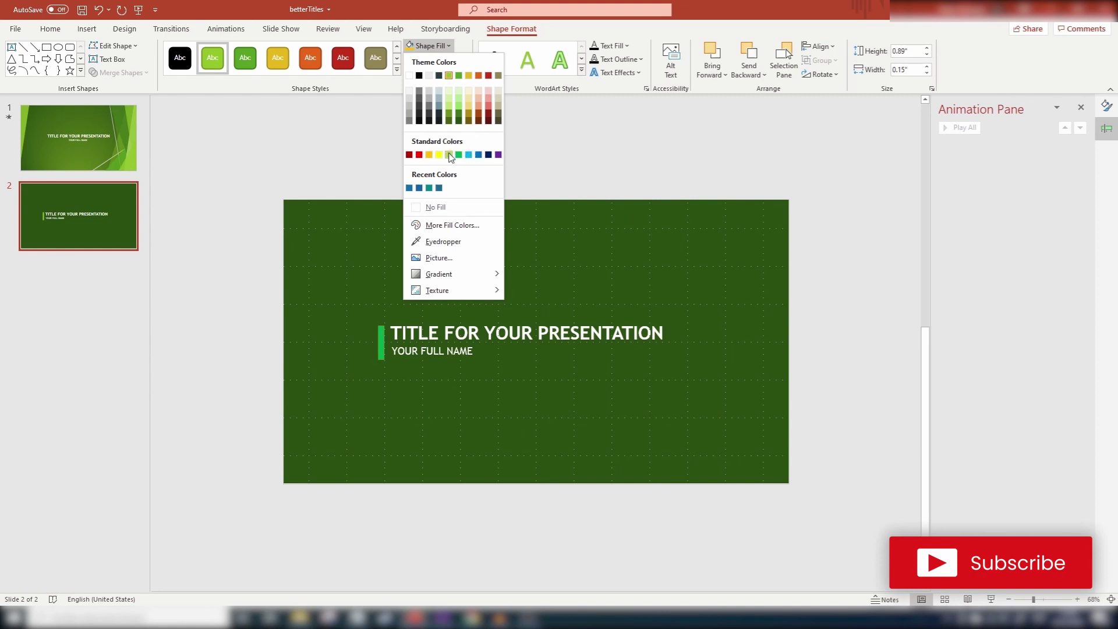
pyautogui.click(429, 155)
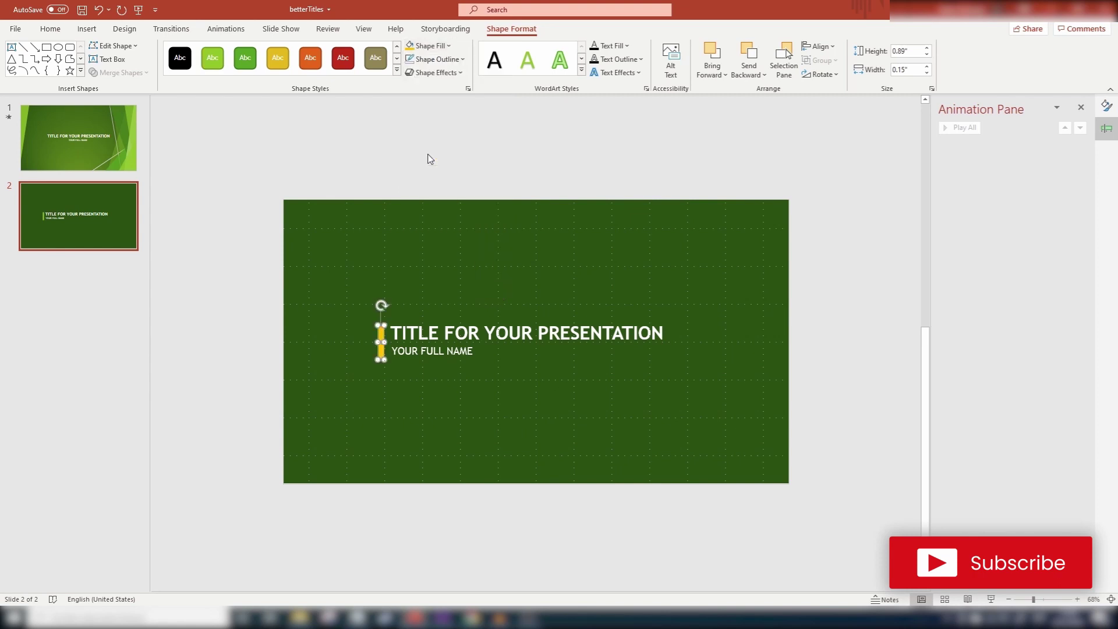
pyautogui.click(436, 315)
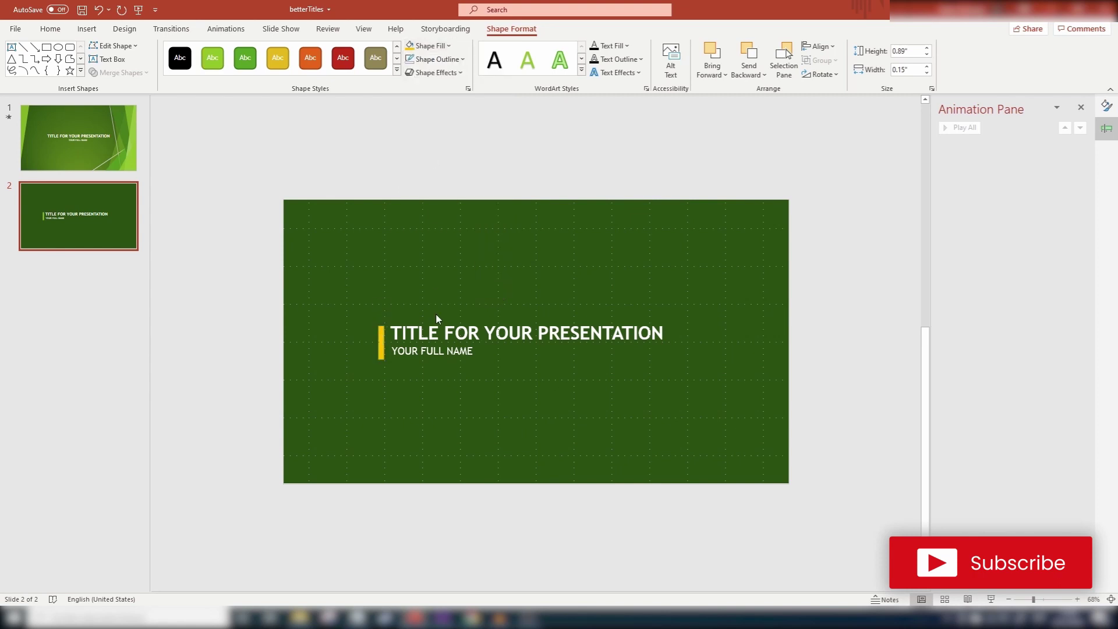
pyautogui.click(382, 356)
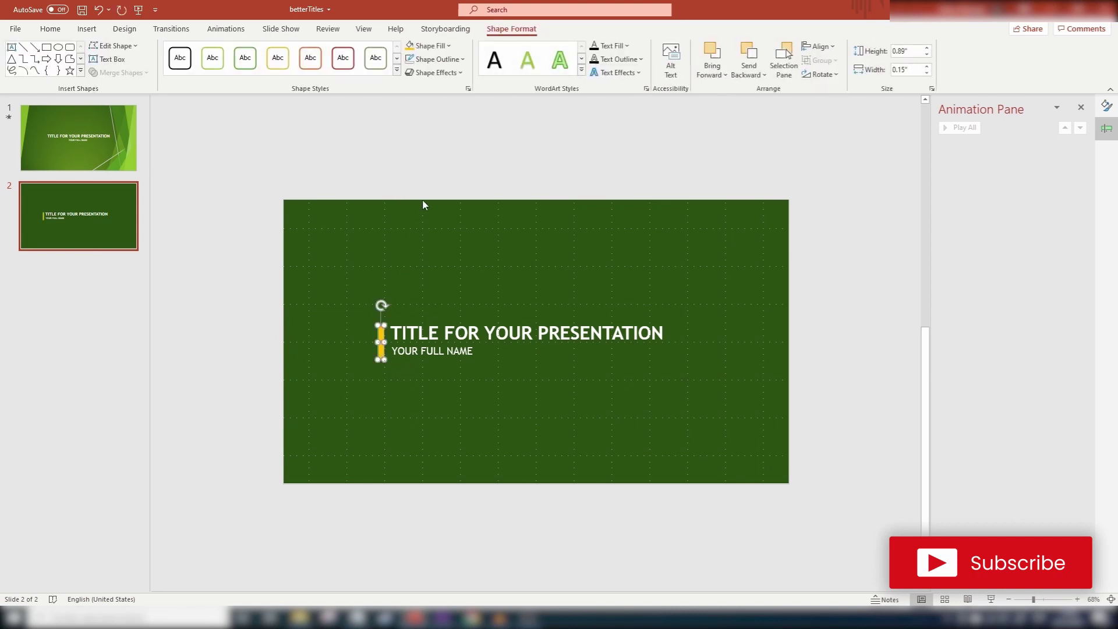
pyautogui.click(456, 60)
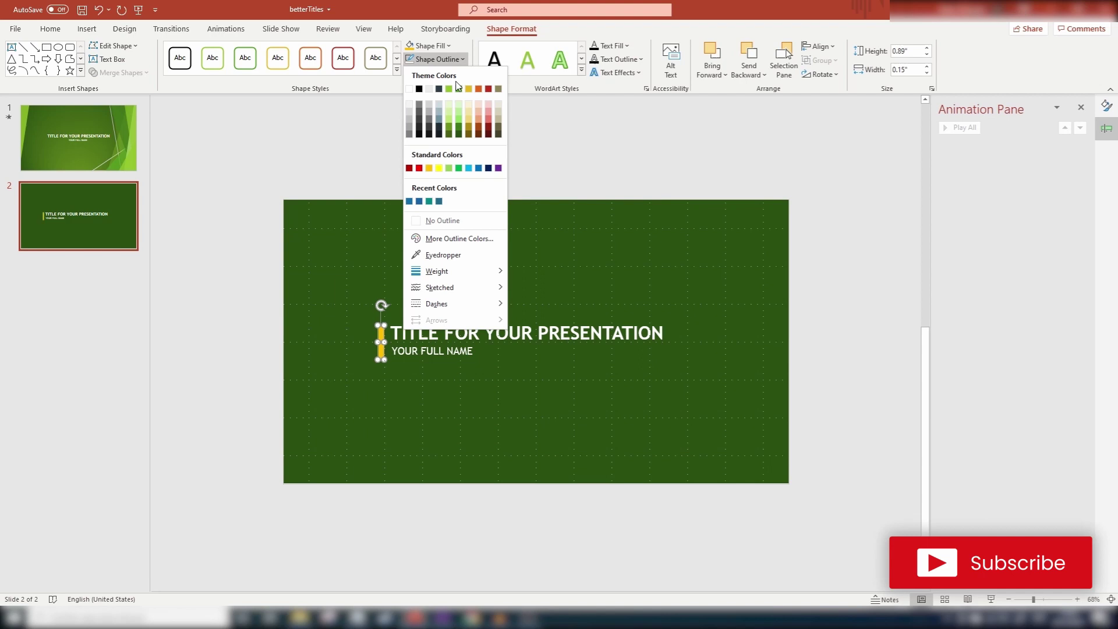
pyautogui.click(438, 224)
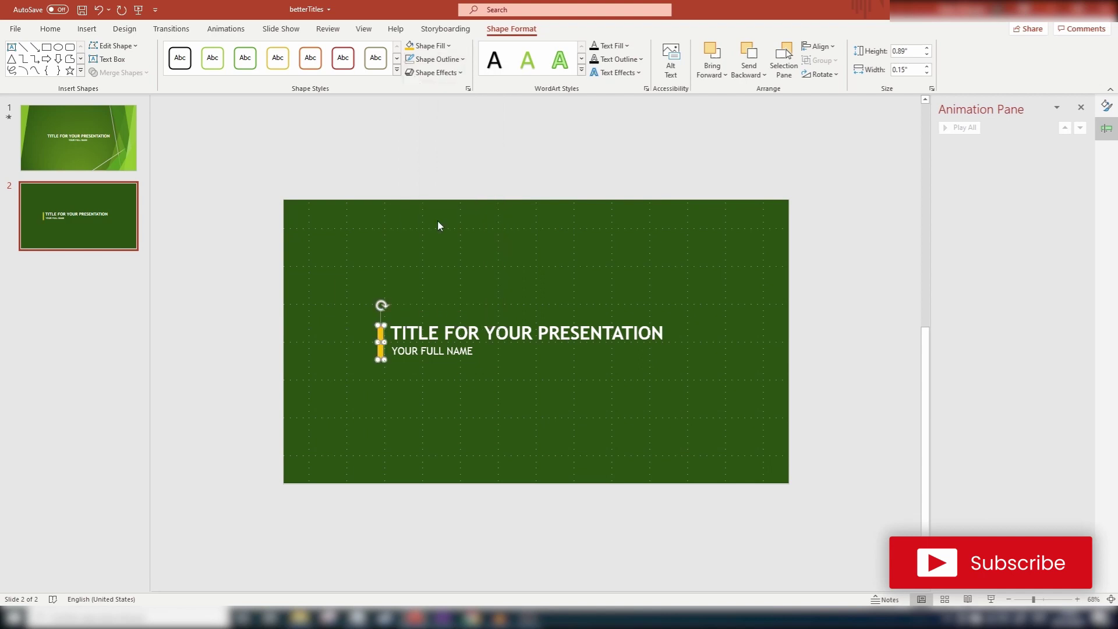
pyautogui.click(421, 386)
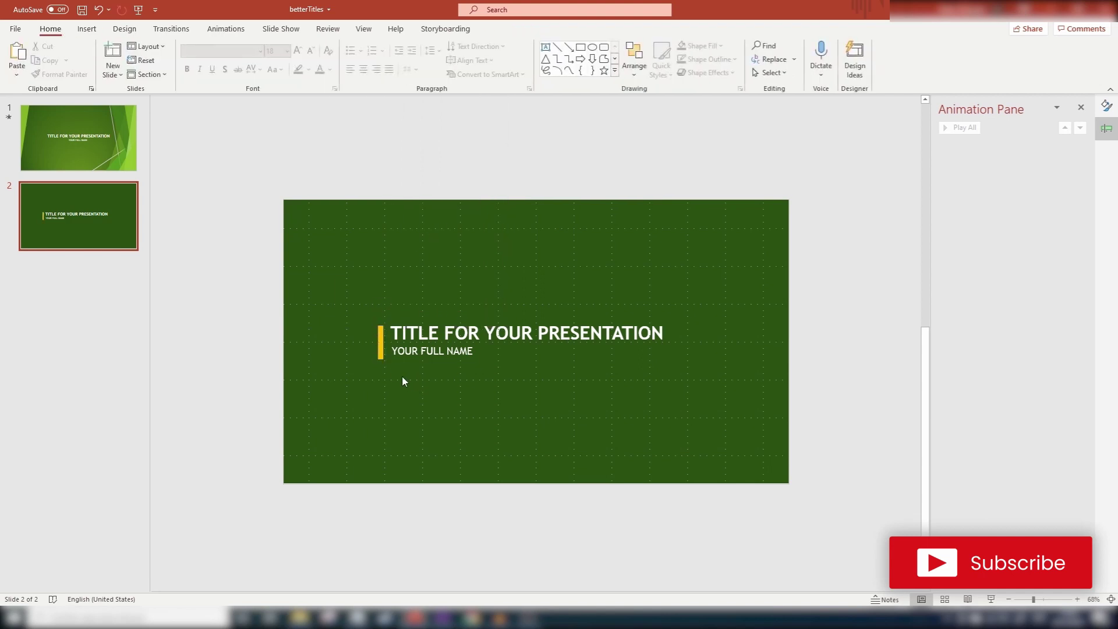
pyautogui.click(382, 345)
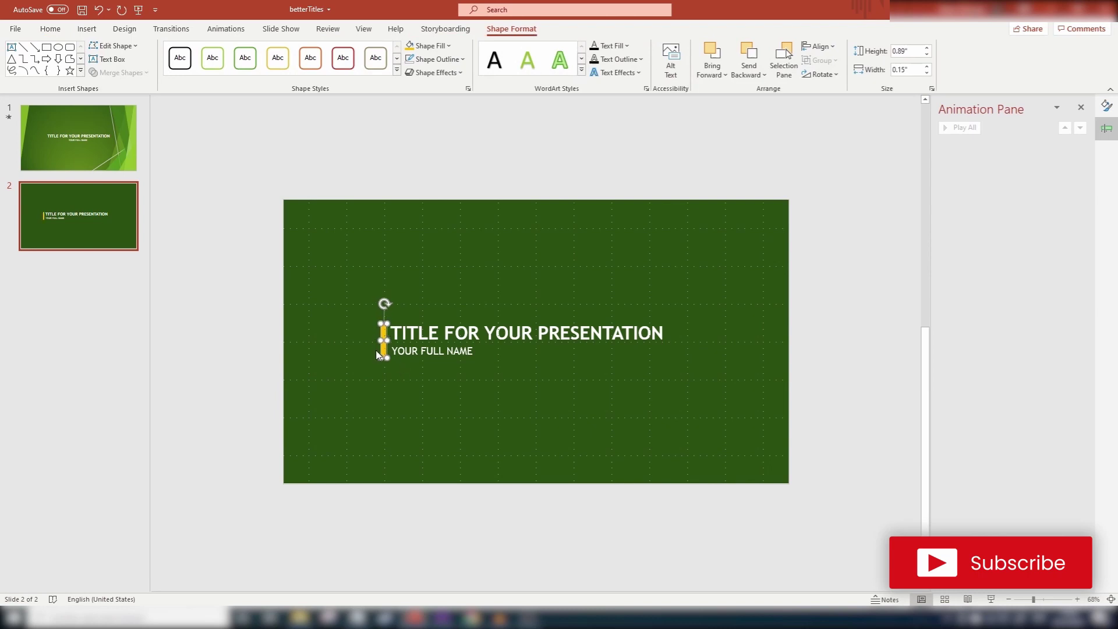
pyautogui.click(413, 369)
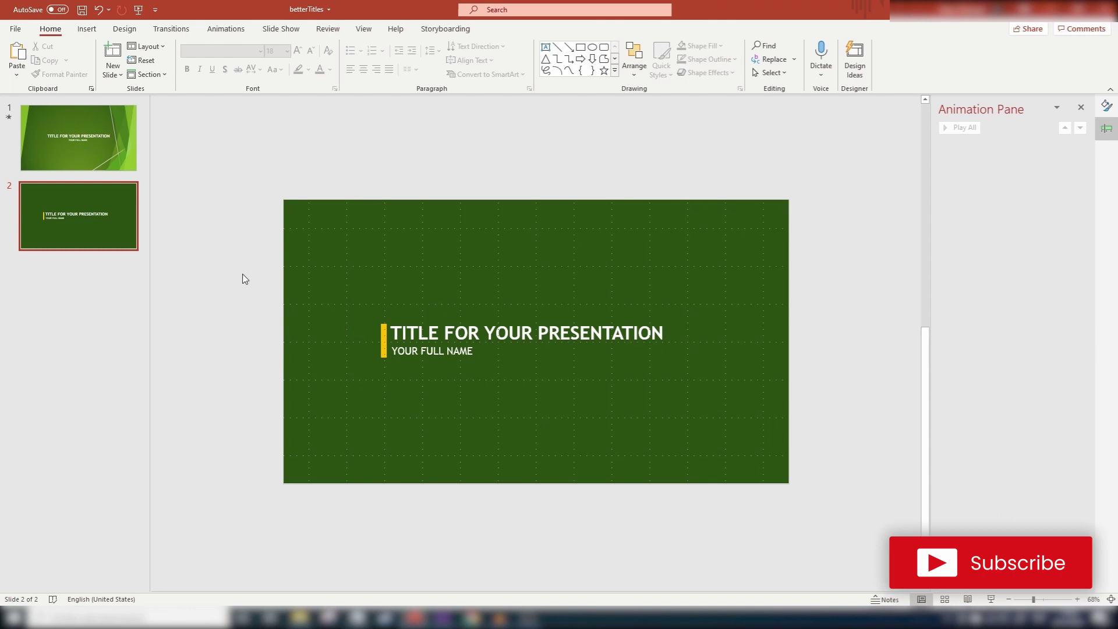
# Select the title, subtitle and yellow bar together, then clear the selection
pyautogui.moveTo(241, 274); pyautogui.dragTo(862, 416)
pyautogui.click(562, 526)
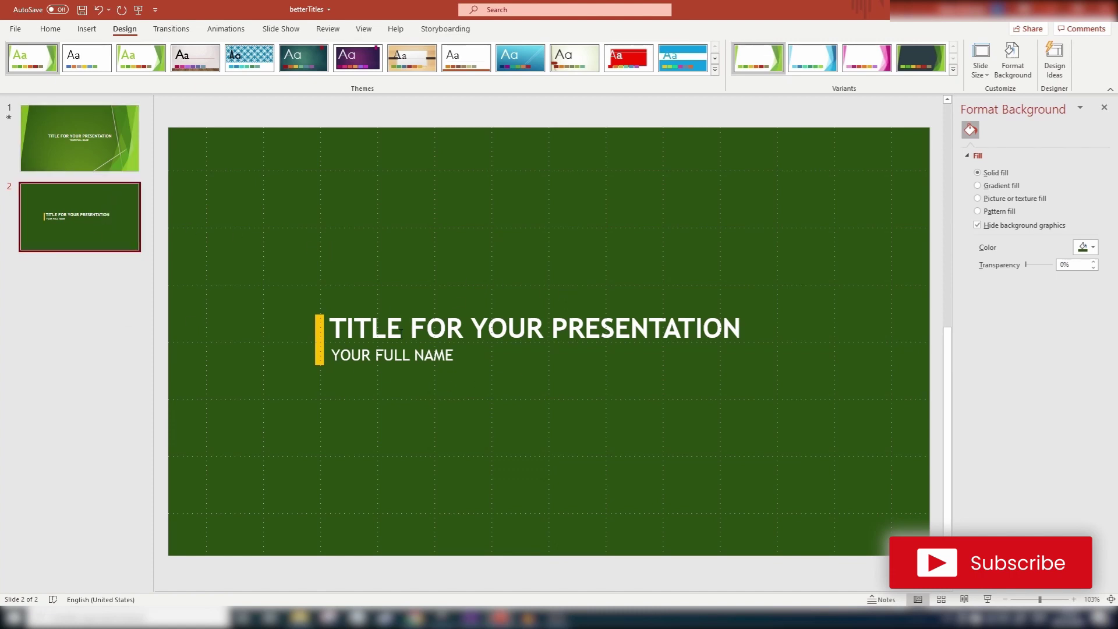
# Duplicate slide 2 and give the copy a solid teal-blue background
pyautogui.rightClick(94, 224)
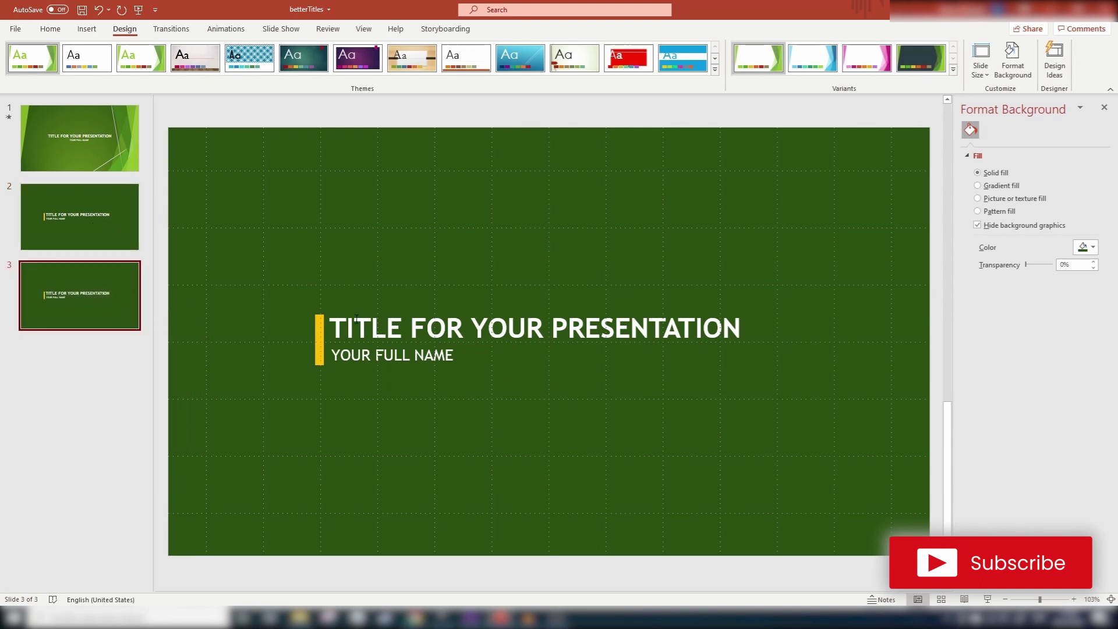
pyautogui.click(1094, 248)
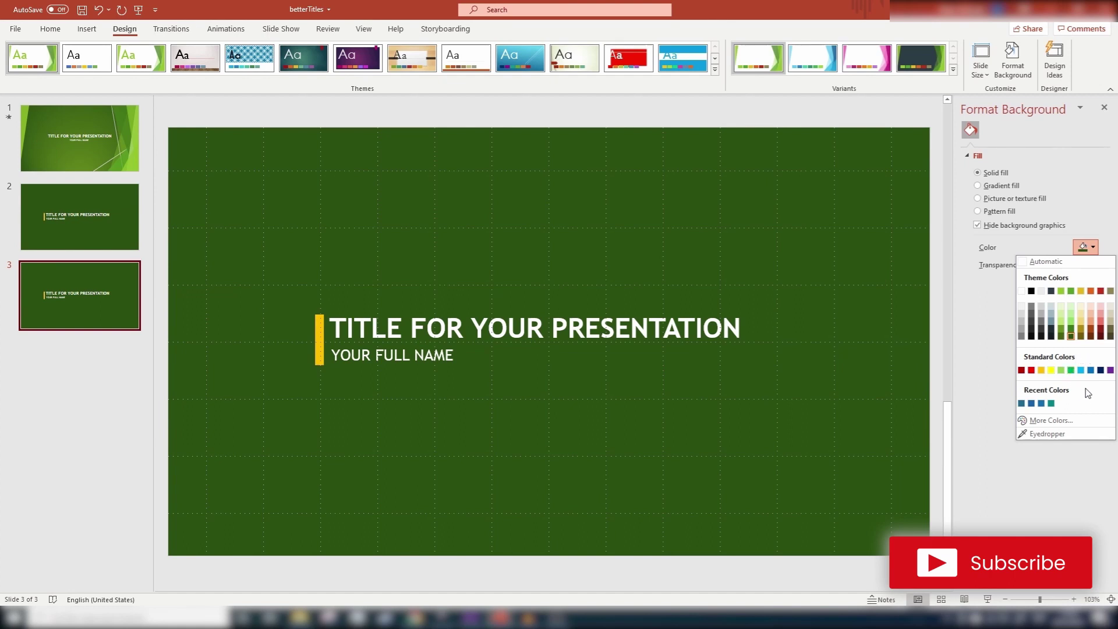
pyautogui.click(1022, 403)
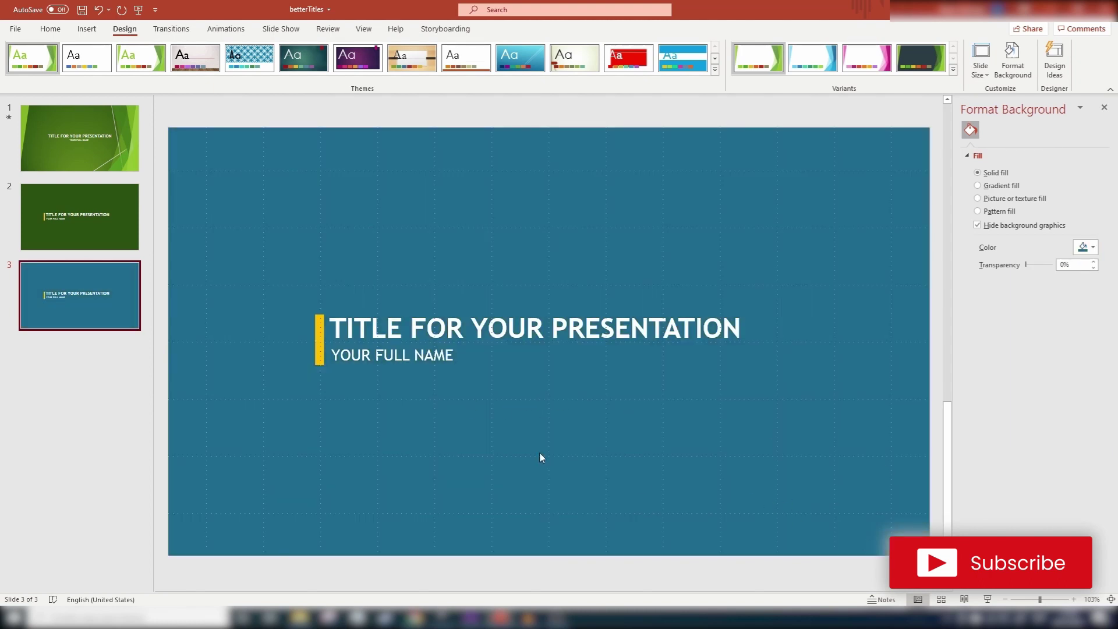
pyautogui.click(102, 149)
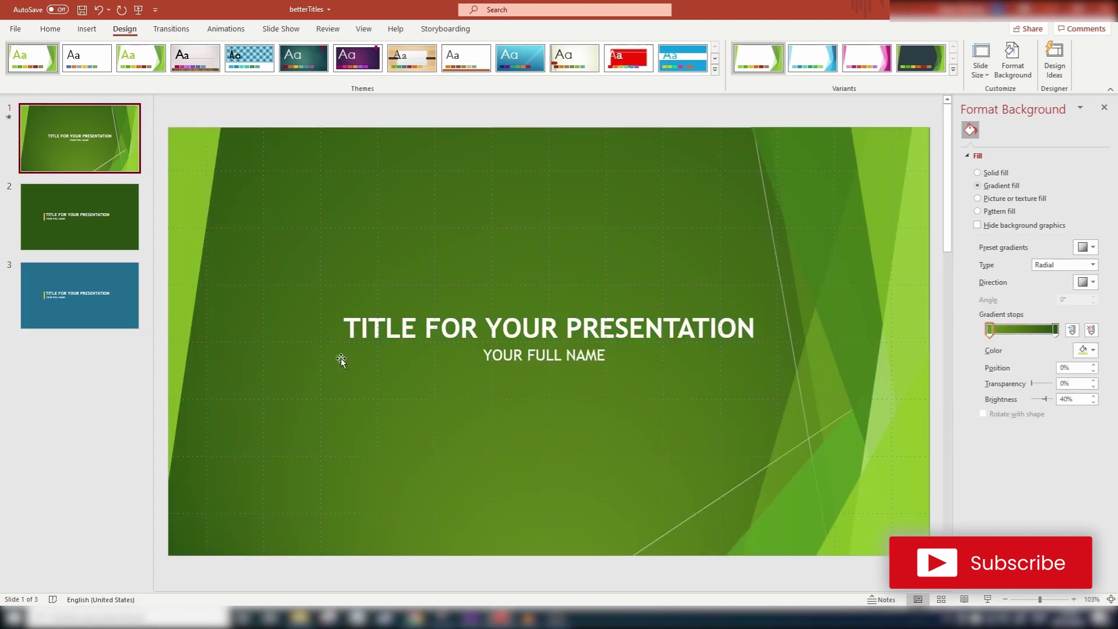
# View the dark green slide 2, then the teal-blue slide 3
pyautogui.click(78, 204)
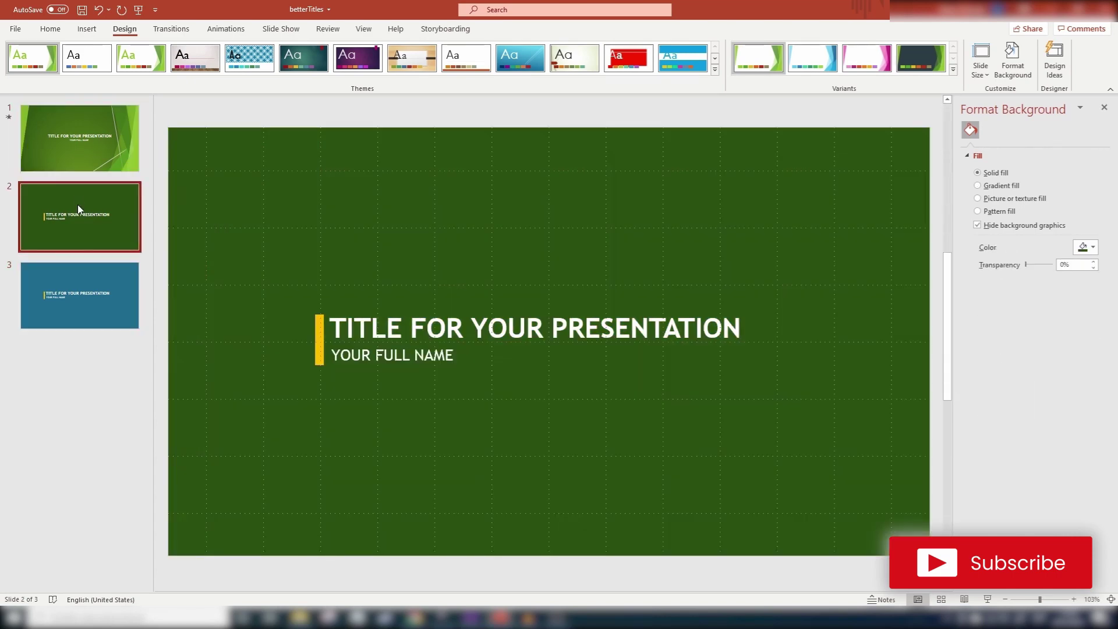
pyautogui.click(64, 291)
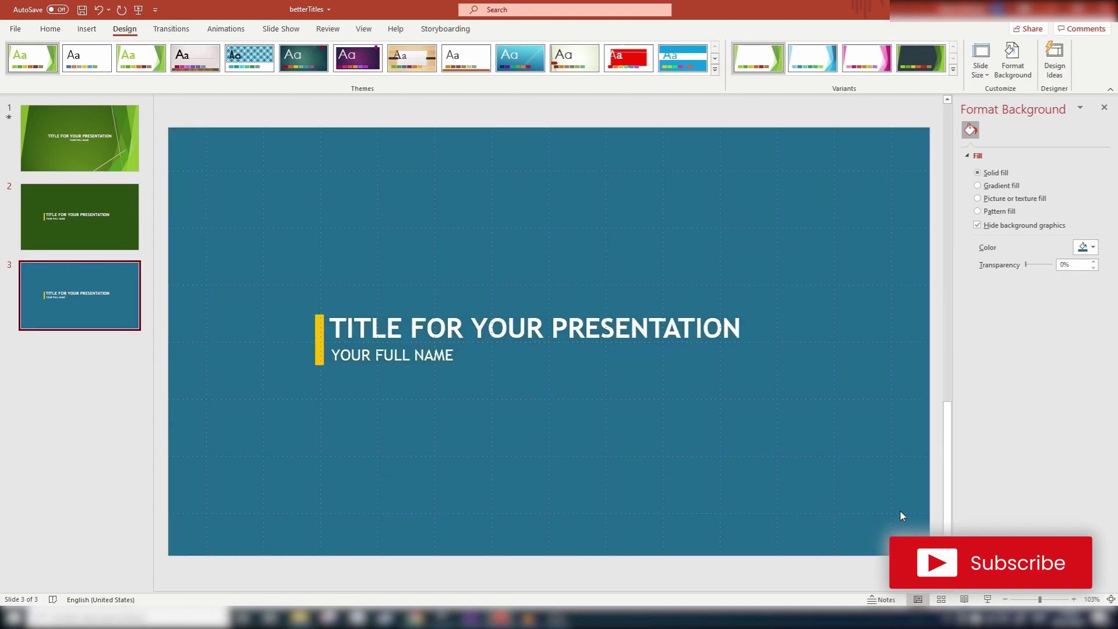